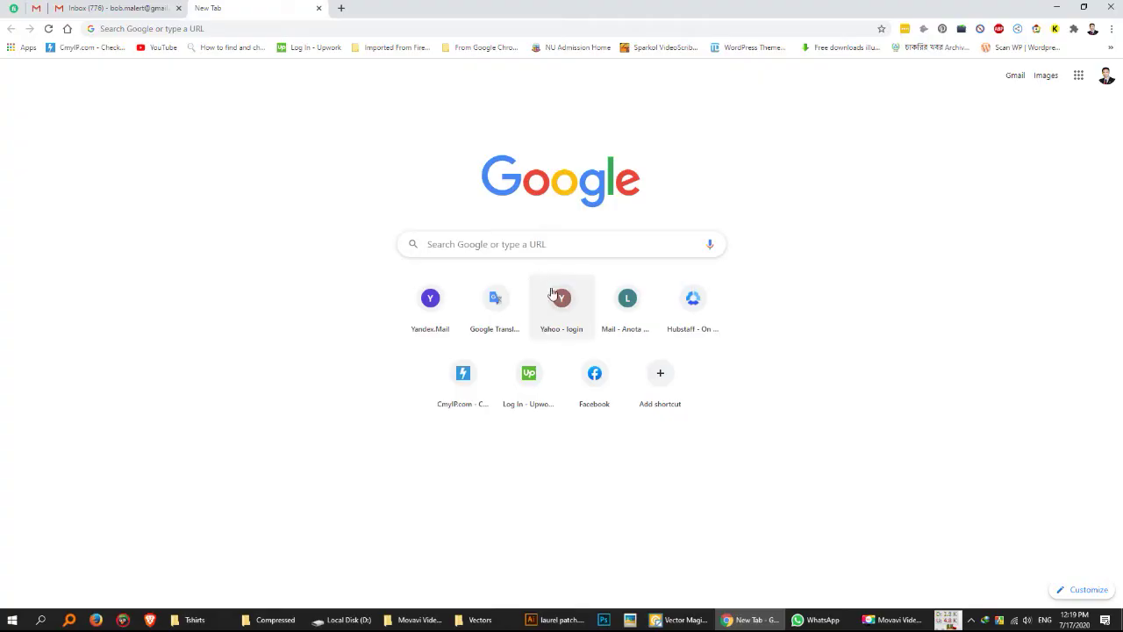
Load textnow.com from Chrome's address bar.
{"action": "left_click", "coordinate": [236, 34]}
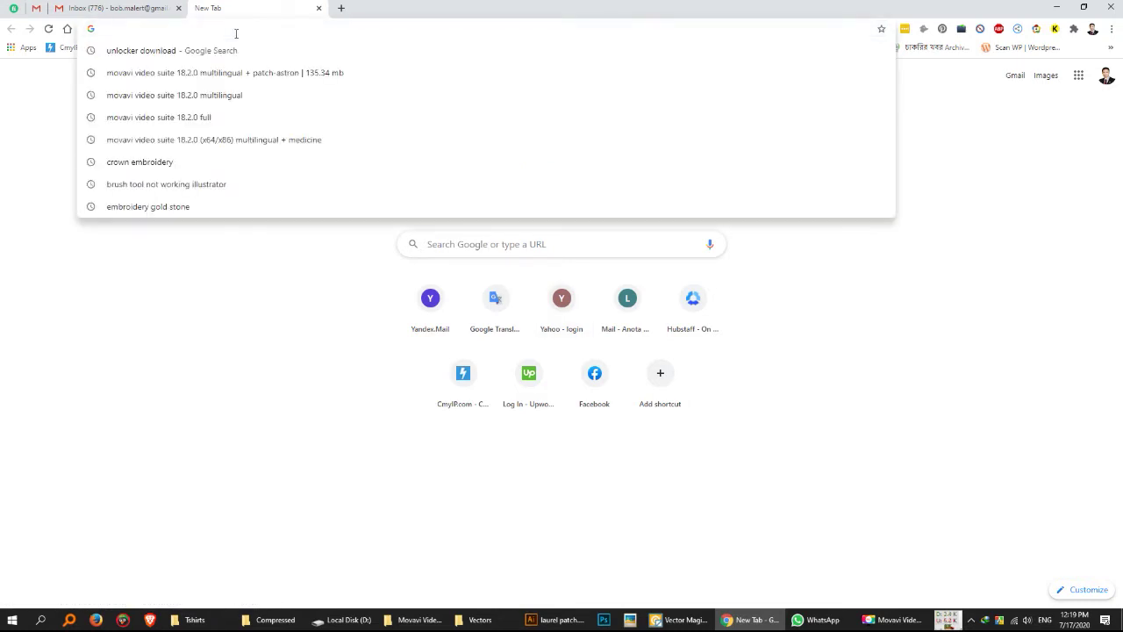
{"action": "type", "text": "textnow"}
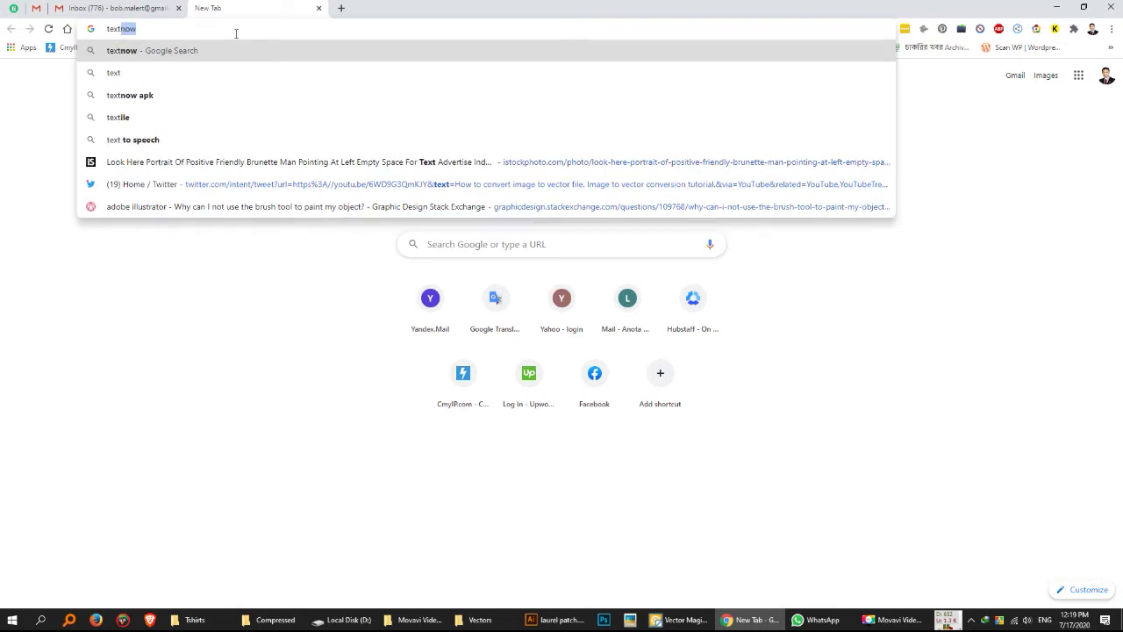
{"action": "type", "text": ".com"}
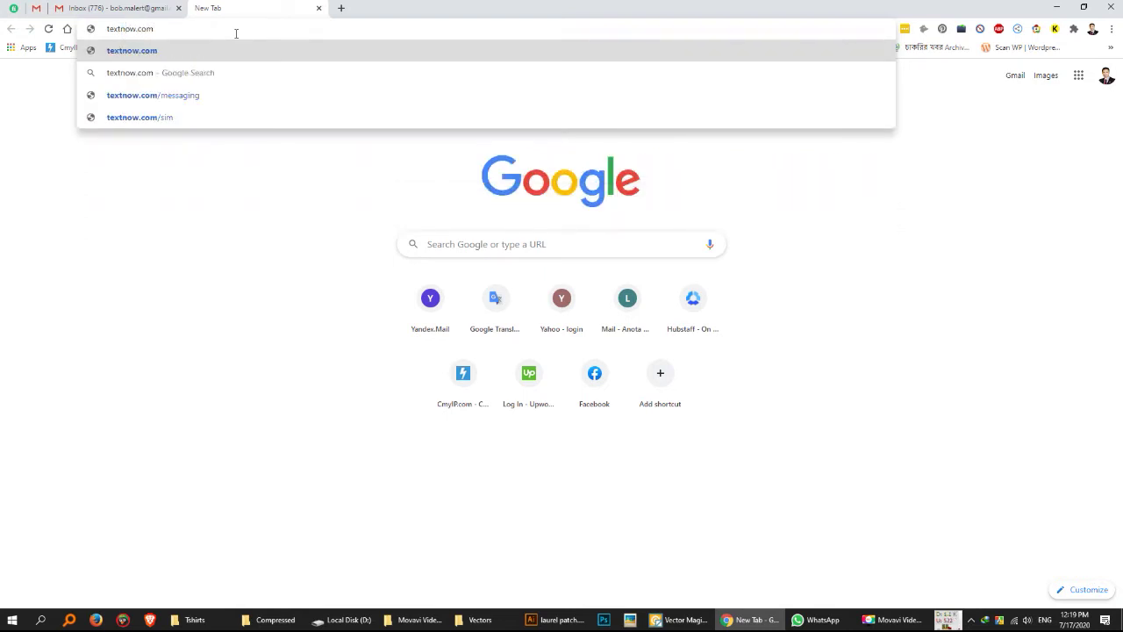
{"action": "key", "text": "Return"}
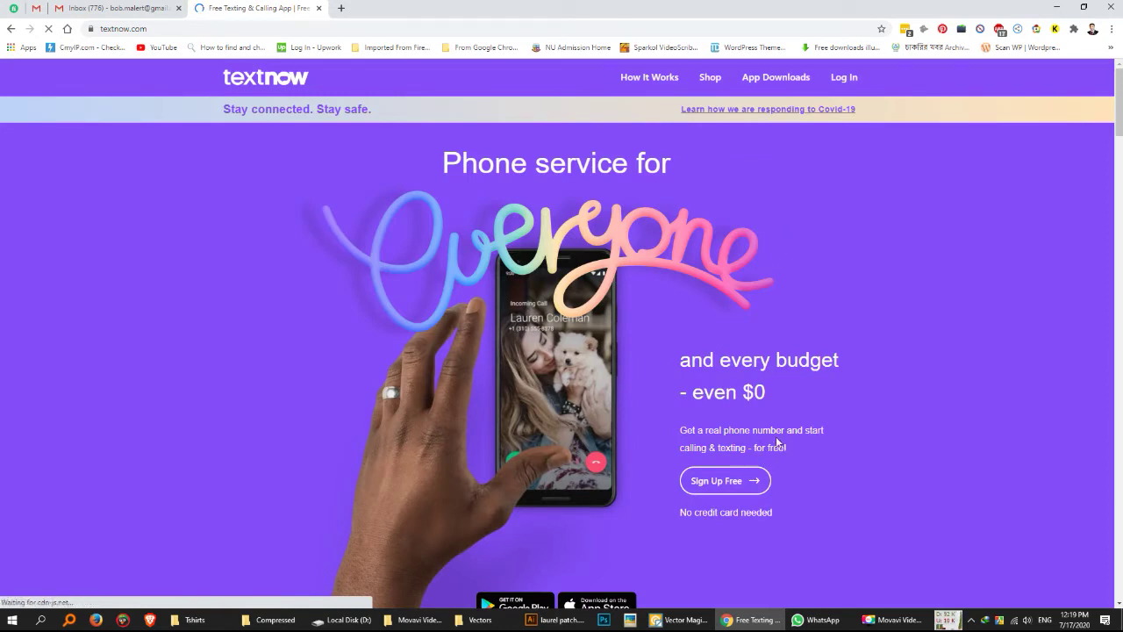
Start the free TextNow account sign-up with Sign Up Free.
{"action": "left_click", "coordinate": [733, 493]}
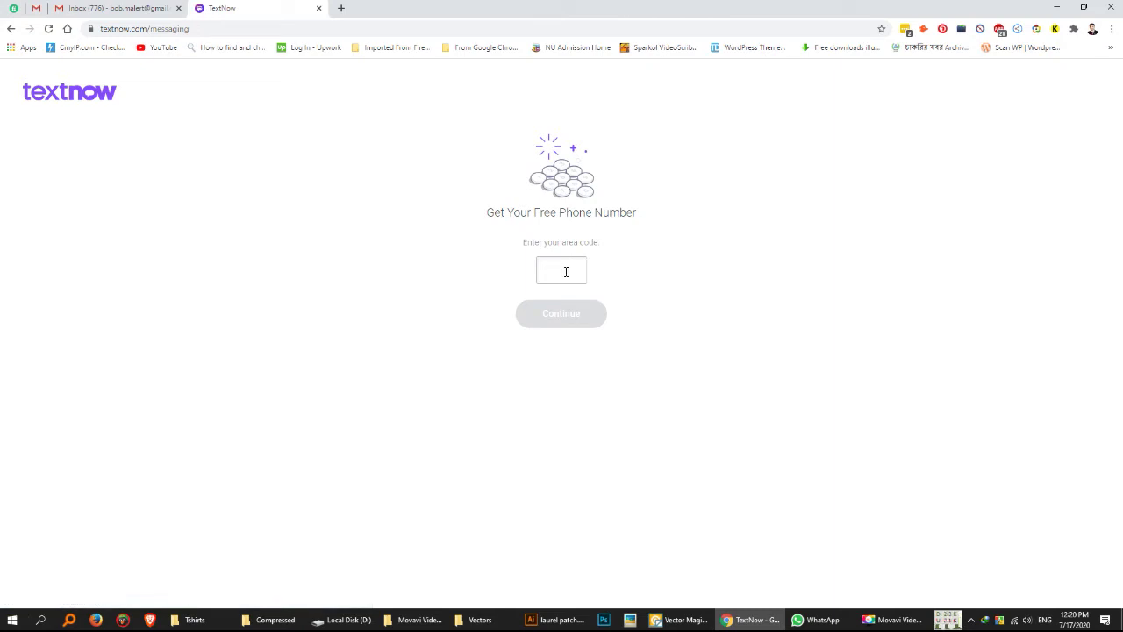
Submit area code 800 and pass the reCAPTCHA check.
{"action": "type", "text": "00"}
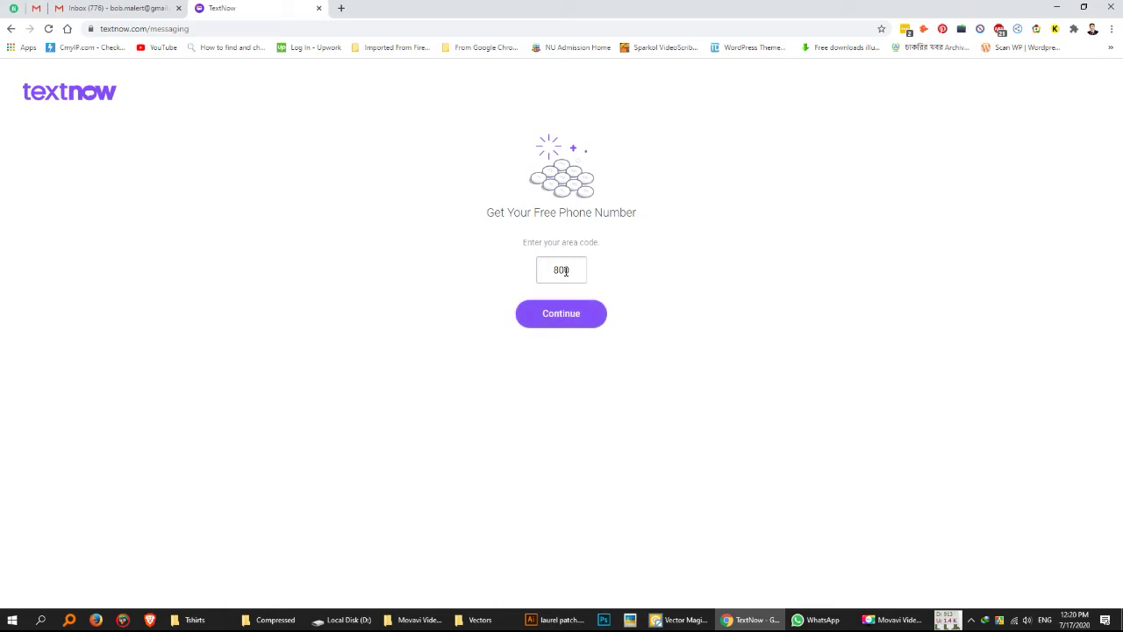
{"action": "left_click", "coordinate": [567, 318]}
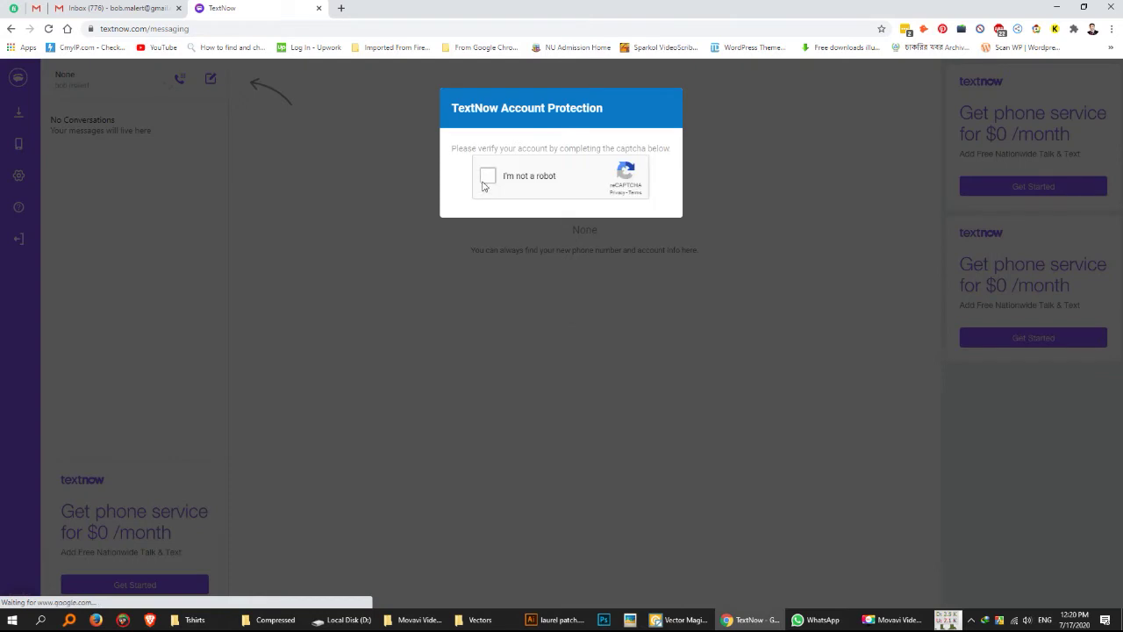
{"action": "left_click", "coordinate": [489, 179]}
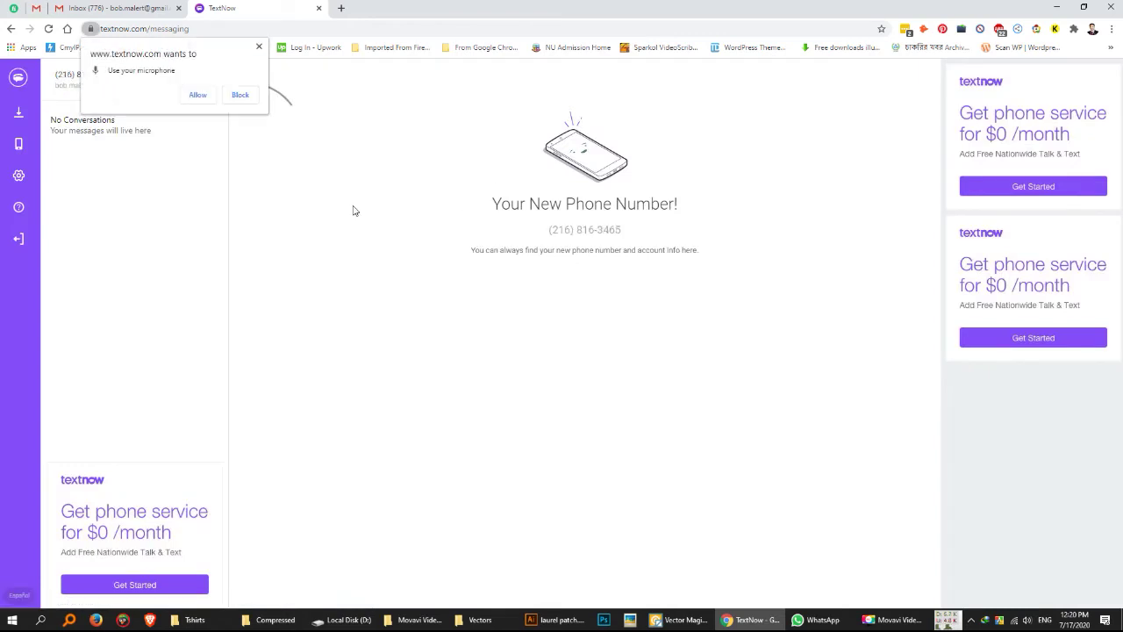
Allow TextNow microphone access and desktop notifications, then view the new number.
{"action": "left_click", "coordinate": [201, 97]}
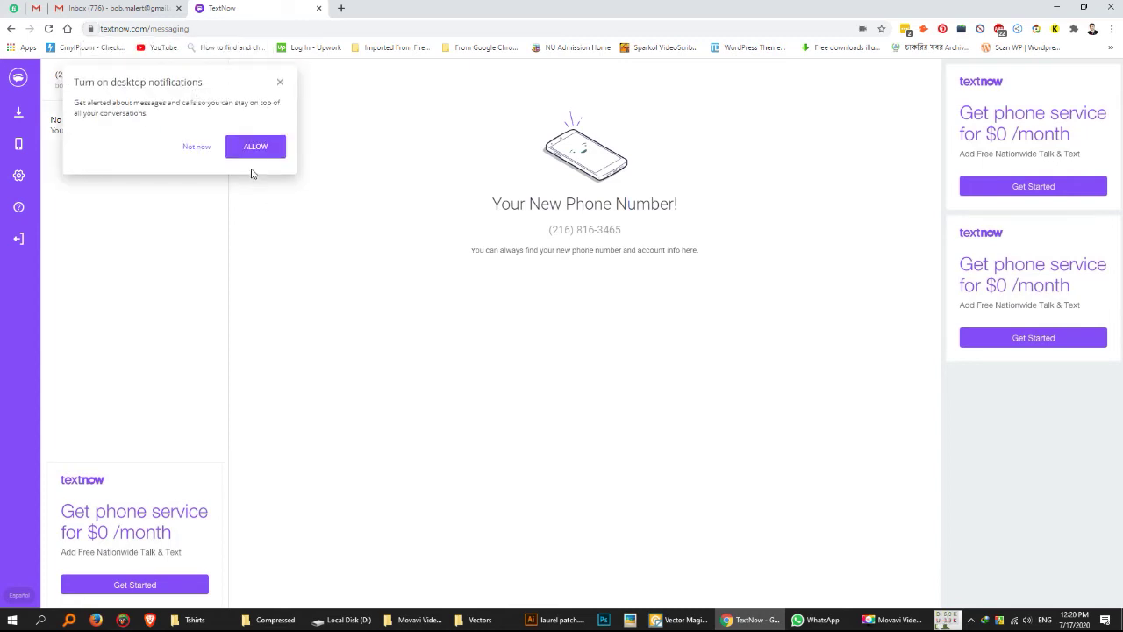
{"action": "left_click", "coordinate": [249, 147]}
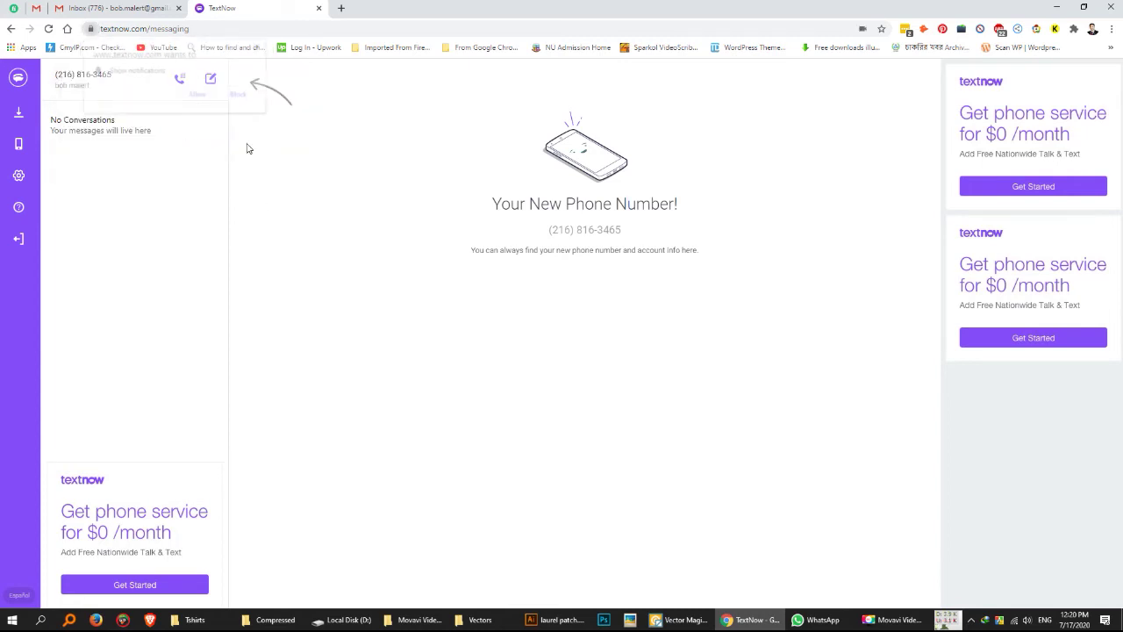
{"action": "left_click", "coordinate": [200, 97]}
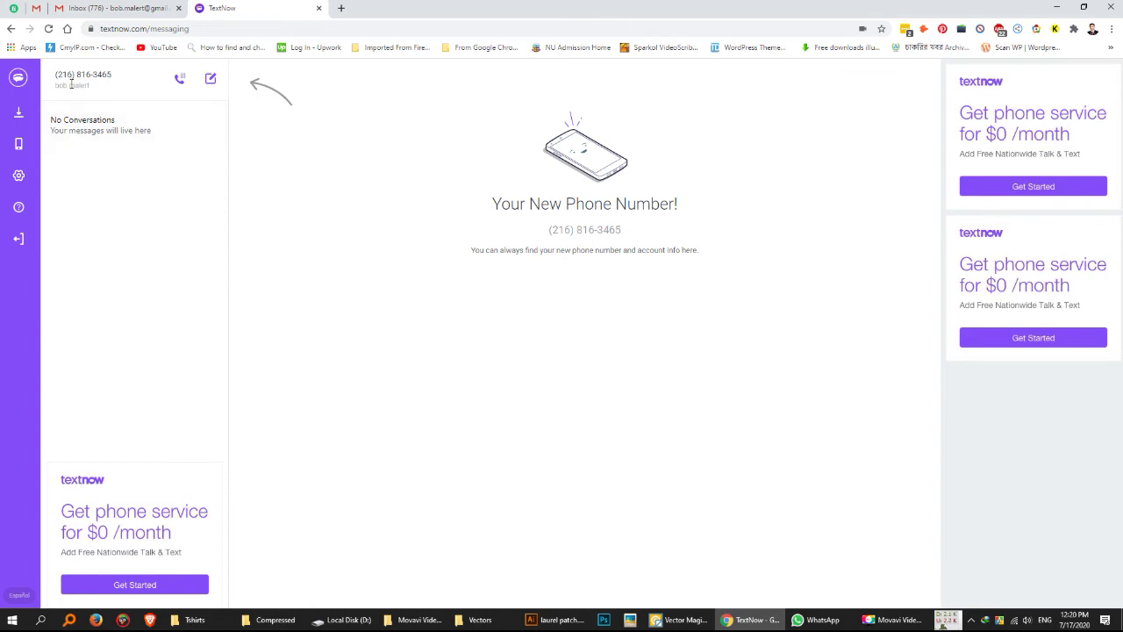
{"action": "left_click_drag", "start_coordinate": [119, 80], "coordinate": [55, 73]}
{"action": "left_click", "coordinate": [97, 98]}
Highlight the new-number heading and the assigned phone number on the welcome page.
{"action": "left_click_drag", "start_coordinate": [493, 204], "coordinate": [611, 227]}
{"action": "left_click_drag", "start_coordinate": [546, 237], "coordinate": [706, 254]}
{"action": "left_click", "coordinate": [725, 217]}
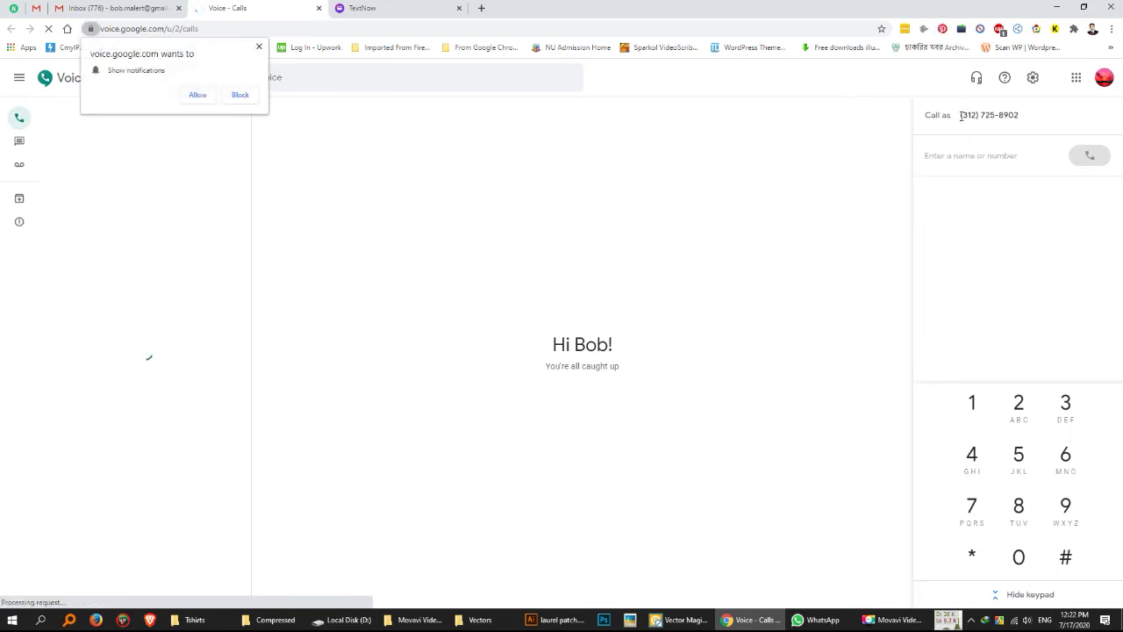
Copy the Google Voice 'Call as' number after allowing its notifications, then return to TextNow.
{"action": "left_click_drag", "start_coordinate": [961, 115], "coordinate": [1023, 135]}
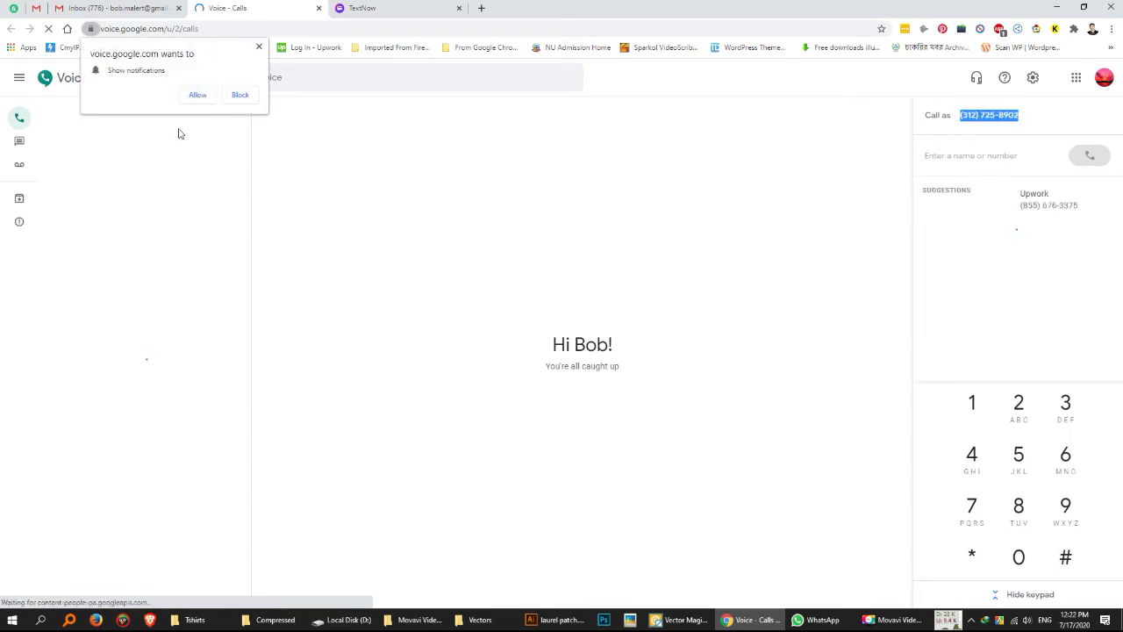
{"action": "left_click", "coordinate": [199, 95]}
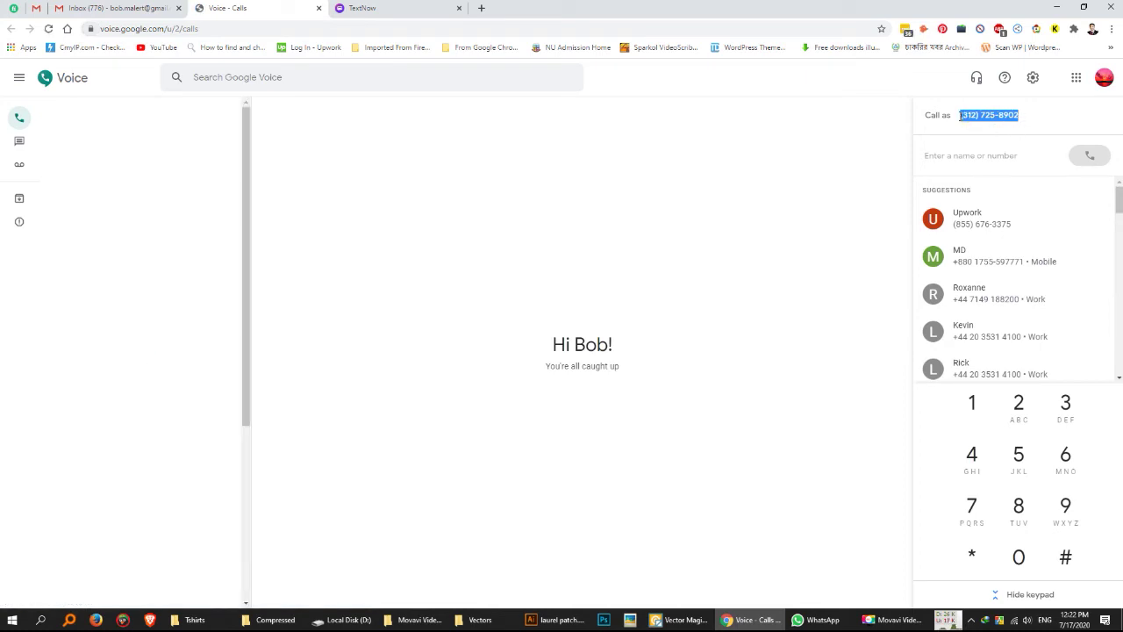
{"action": "left_click_drag", "start_coordinate": [960, 115], "coordinate": [1002, 120]}
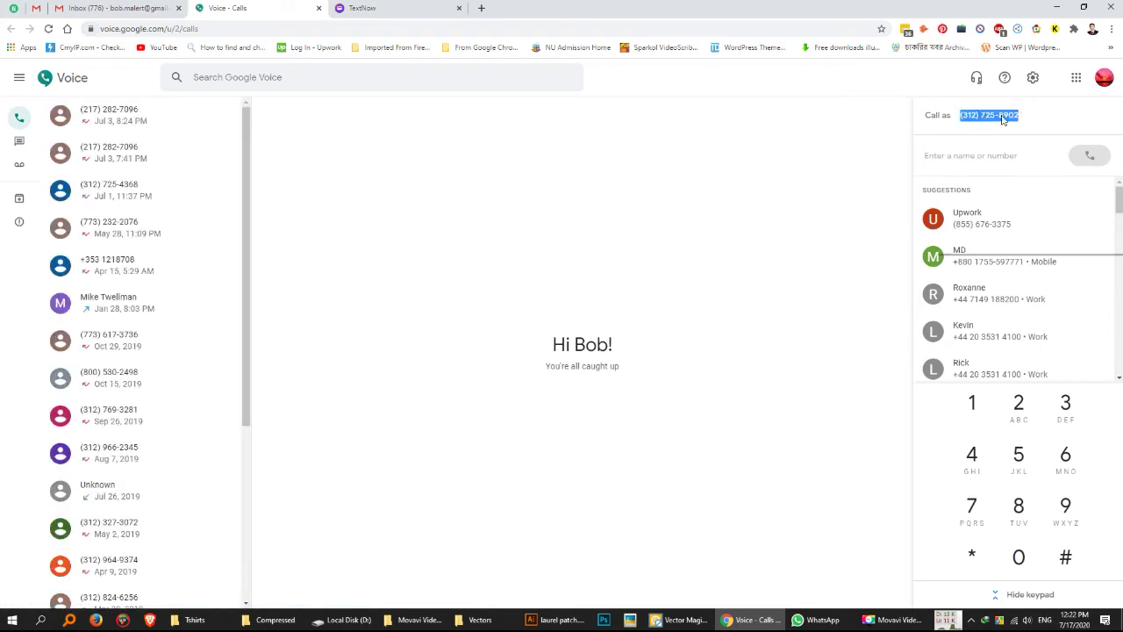
{"action": "right_click", "coordinate": [1002, 119]}
{"action": "left_click", "coordinate": [1018, 130]}
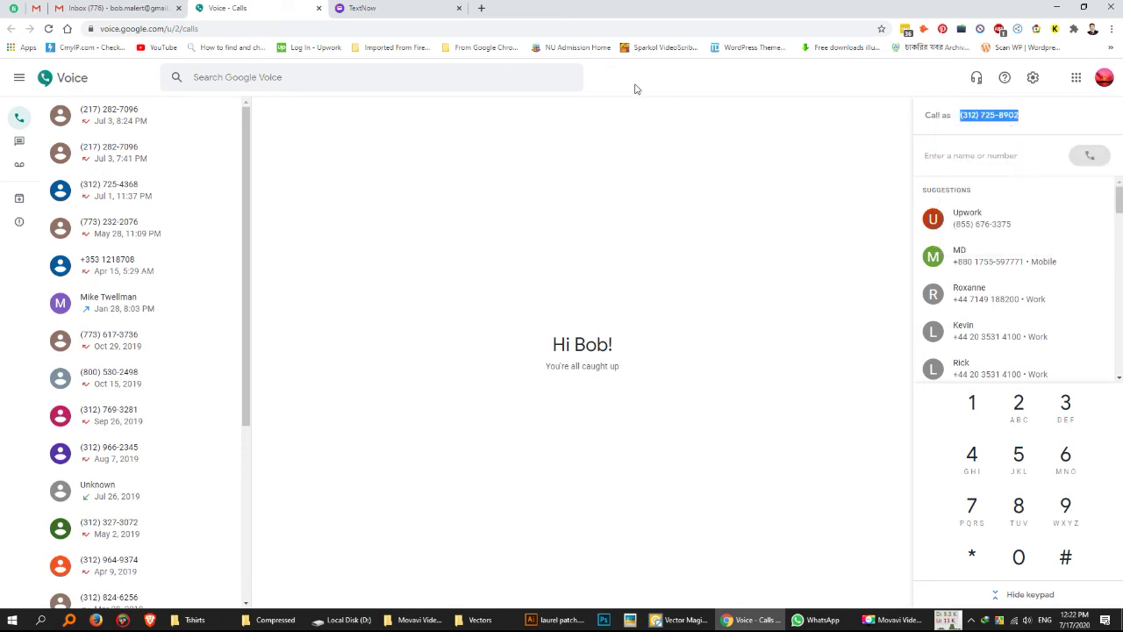
{"action": "left_click", "coordinate": [384, 7]}
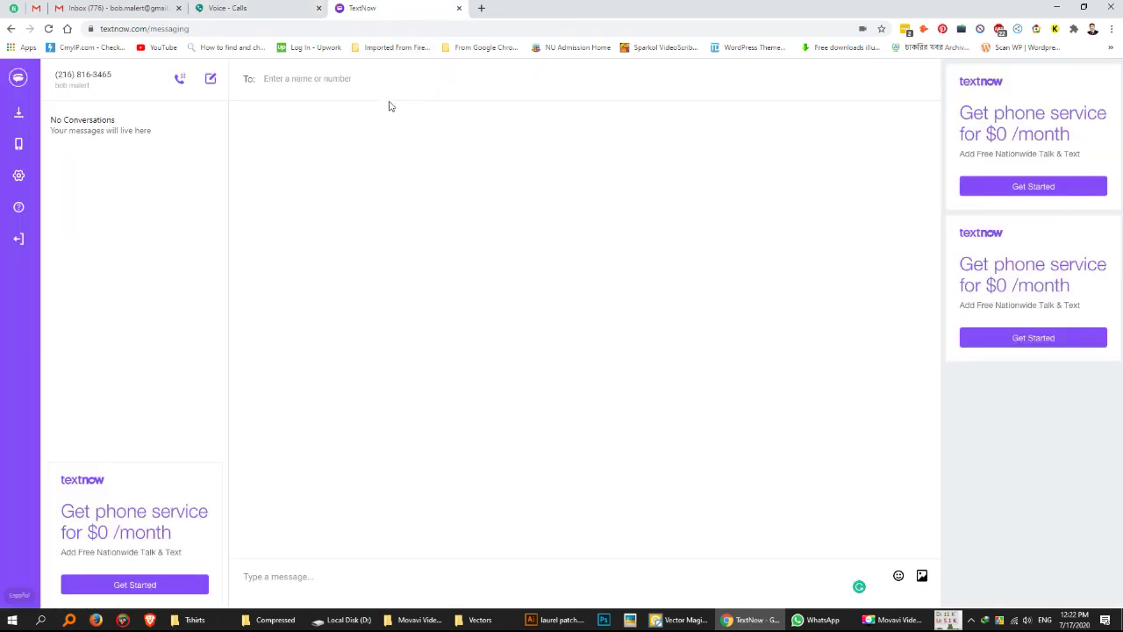
Paste the Google Voice number as recipient and send a short 'Hello' greeting text.
{"action": "left_click", "coordinate": [313, 80]}
{"action": "key", "text": "ctrl+v"}
{"action": "left_click", "coordinate": [290, 579]}
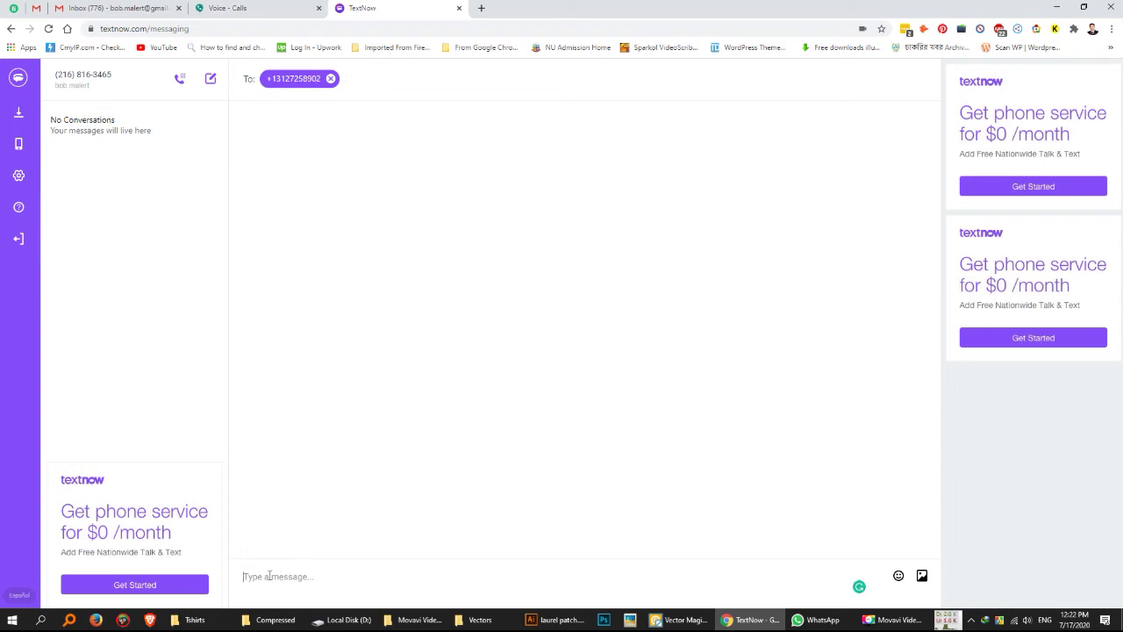
{"action": "type", "text": "Hello"}
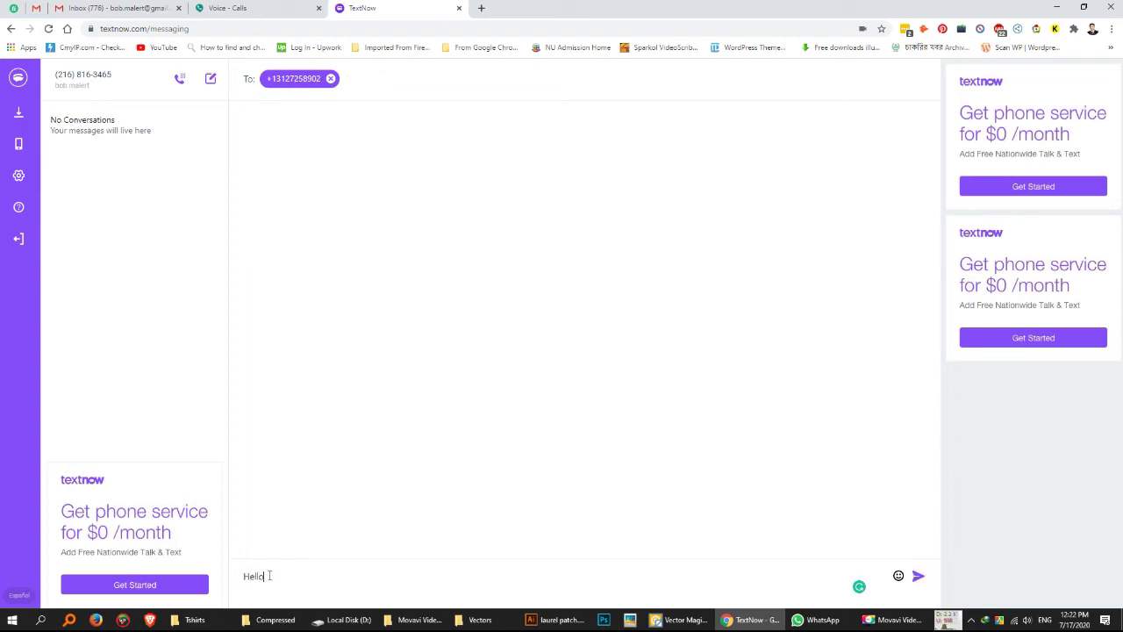
{"action": "type", "text": ", Bob how are you?"}
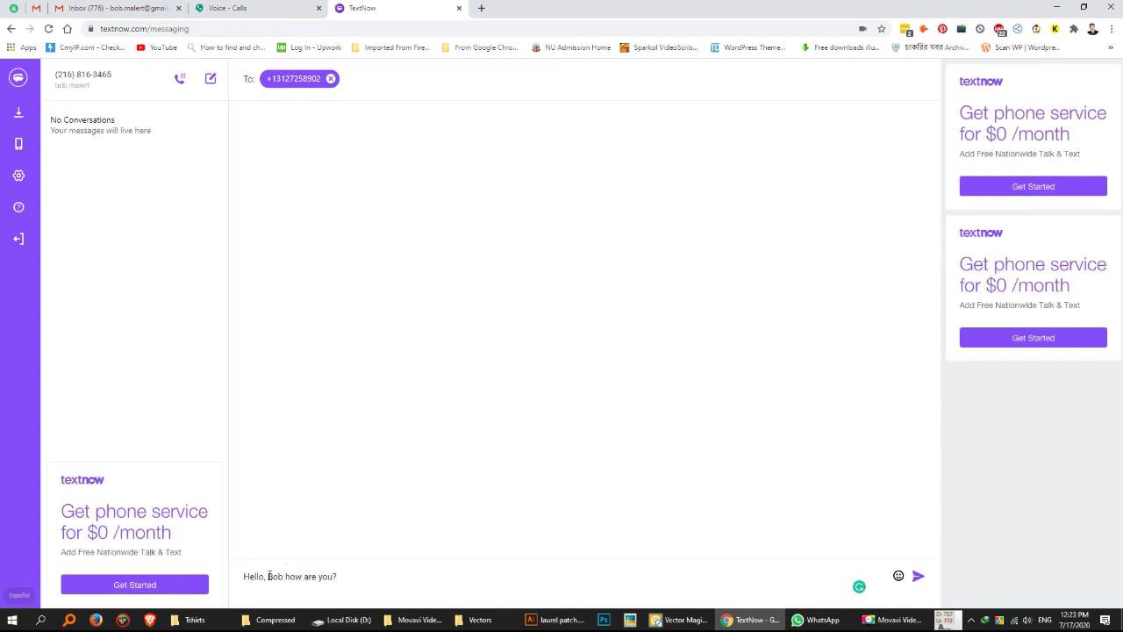
{"action": "key", "text": "Return"}
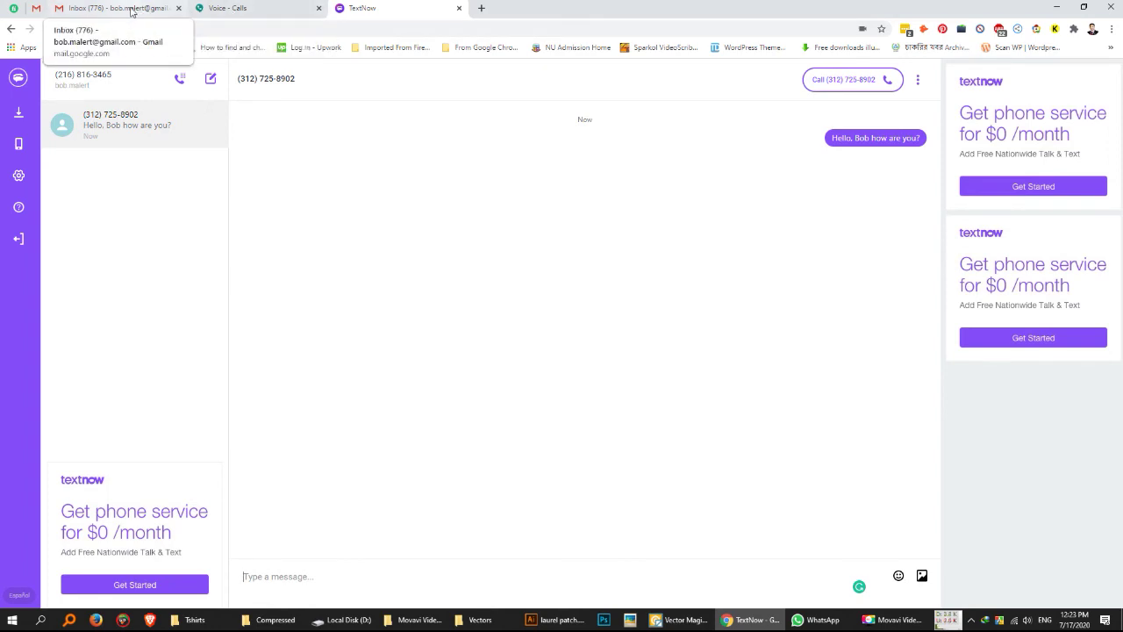
{"action": "left_click", "coordinate": [208, 11]}
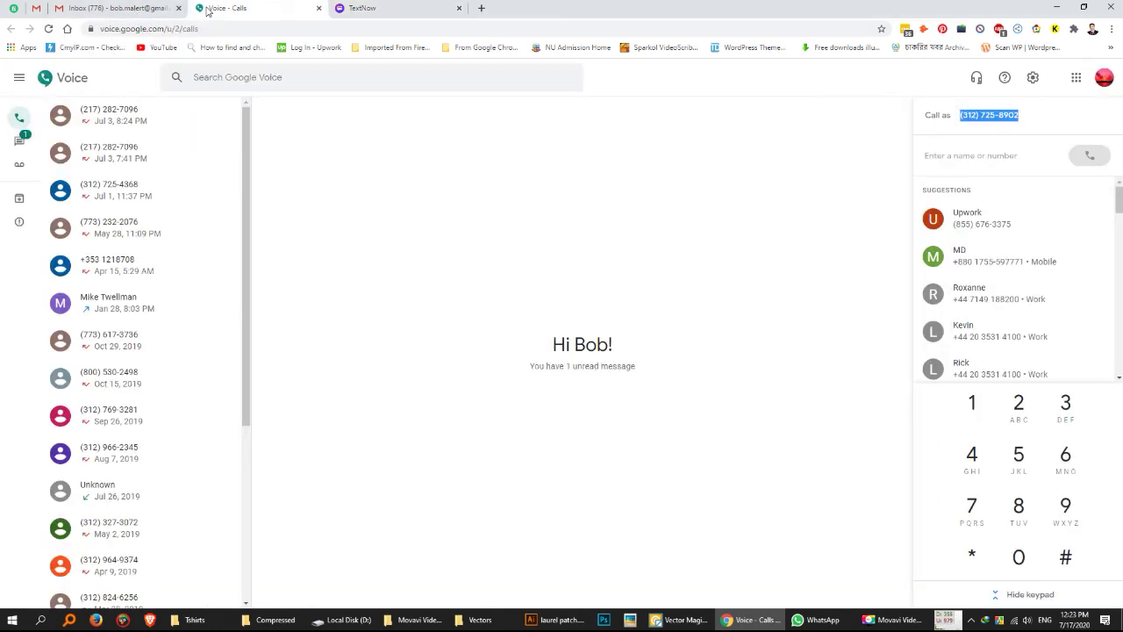
Read the received greeting in Google Voice Messages and check the sender's number.
{"action": "left_click", "coordinate": [19, 140]}
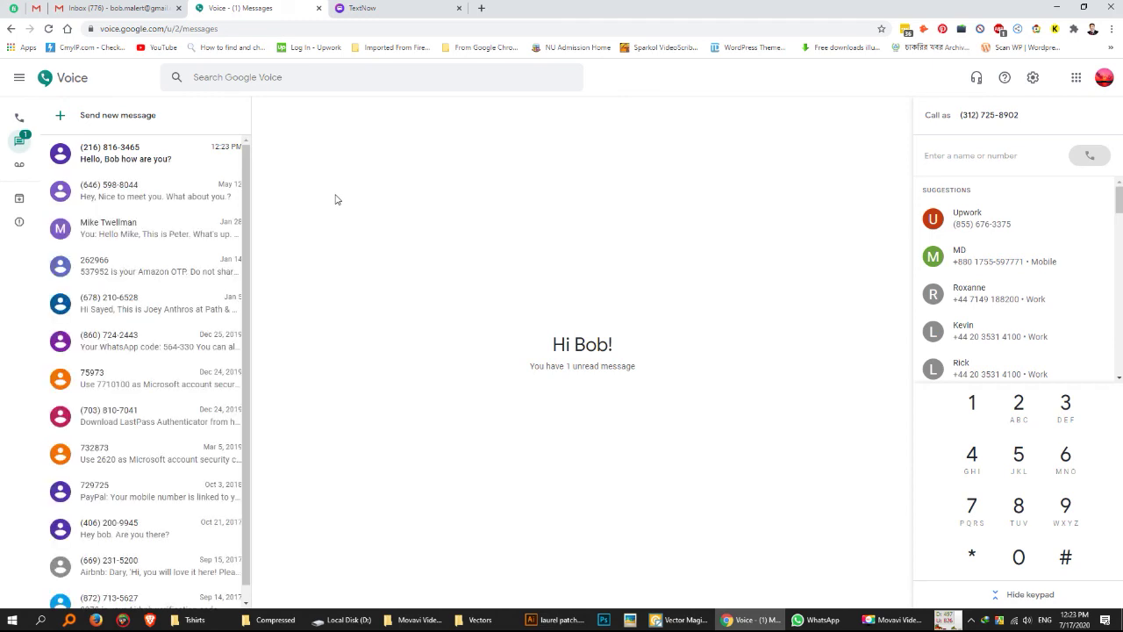
{"action": "left_click", "coordinate": [130, 158]}
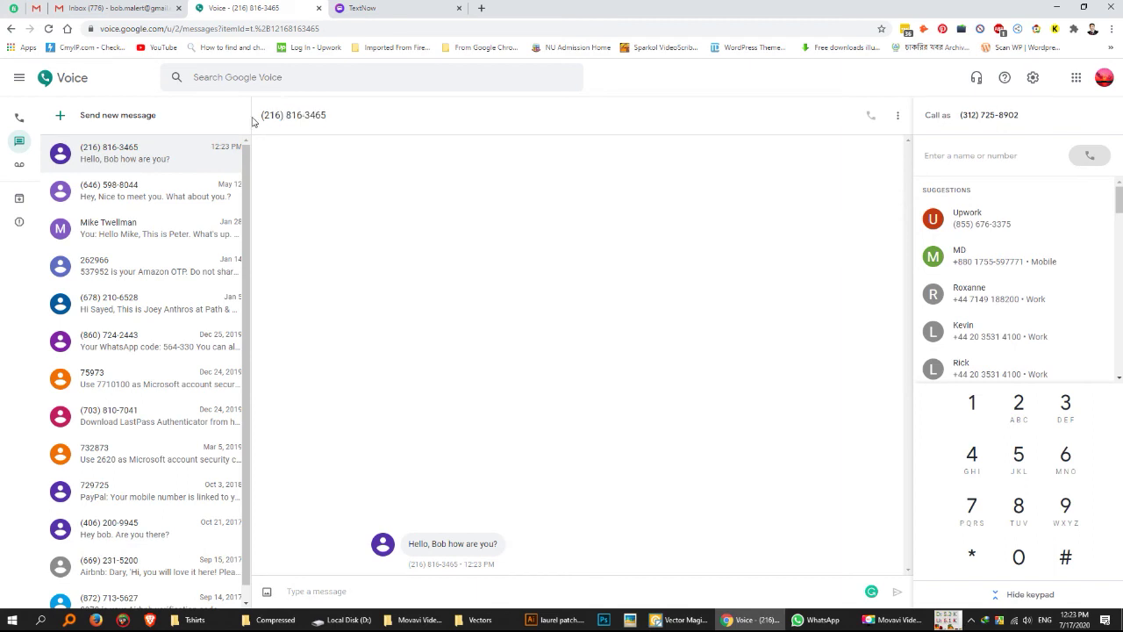
{"action": "left_click_drag", "start_coordinate": [252, 121], "coordinate": [328, 117]}
{"action": "left_click", "coordinate": [368, 9]}
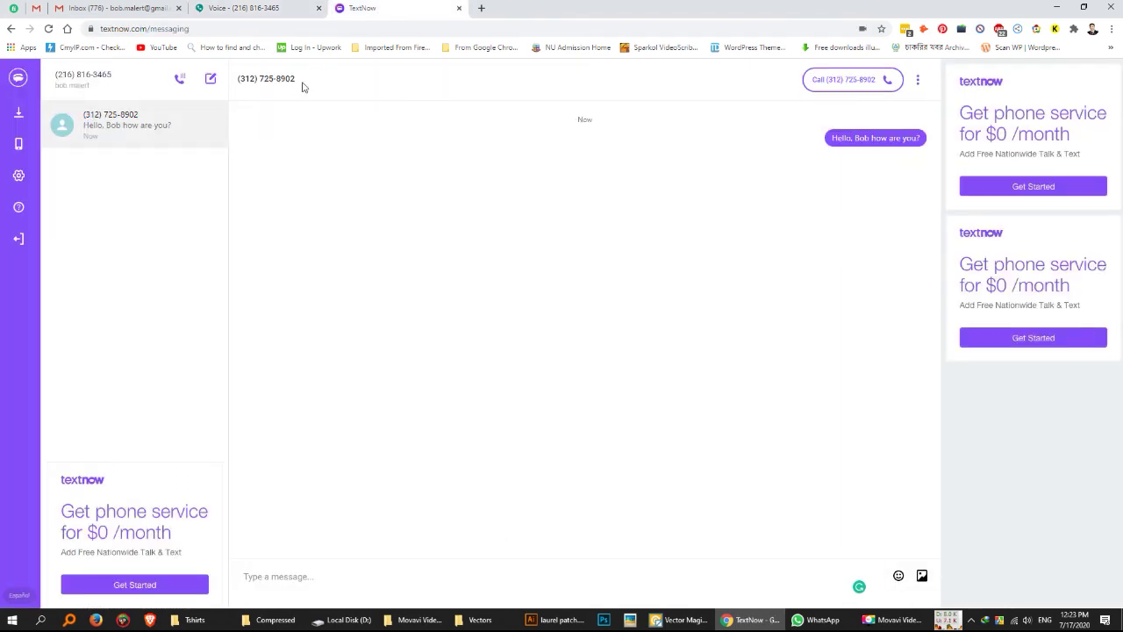
Compare the new TextNow number with Google Voice, then select the number on the call option.
{"action": "left_click_drag", "start_coordinate": [116, 79], "coordinate": [54, 75]}
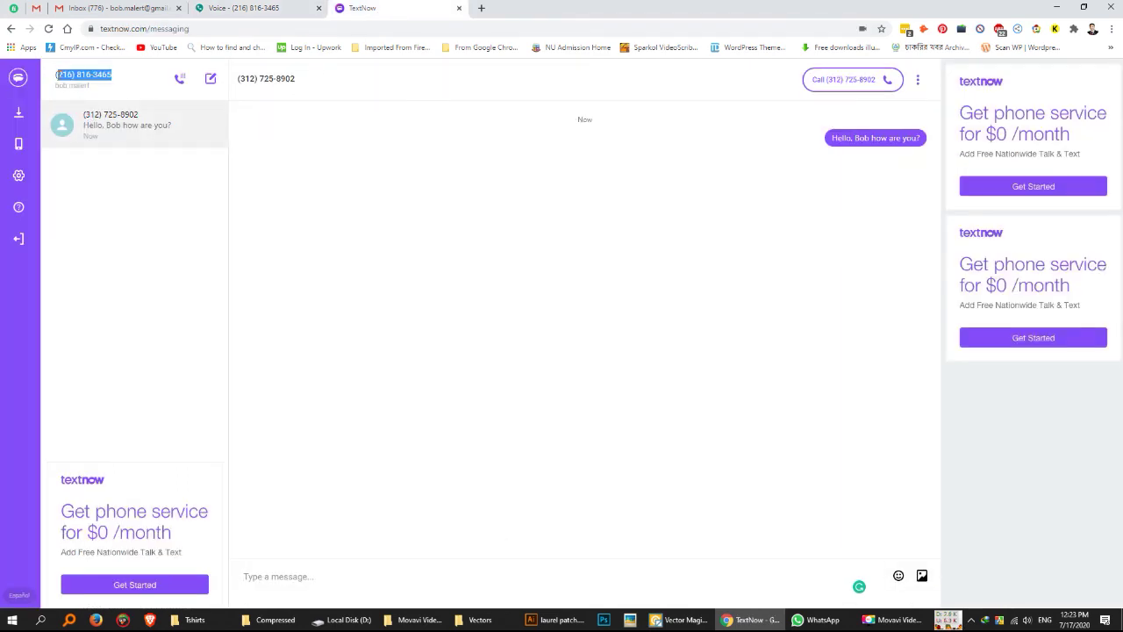
{"action": "left_click", "coordinate": [272, 9]}
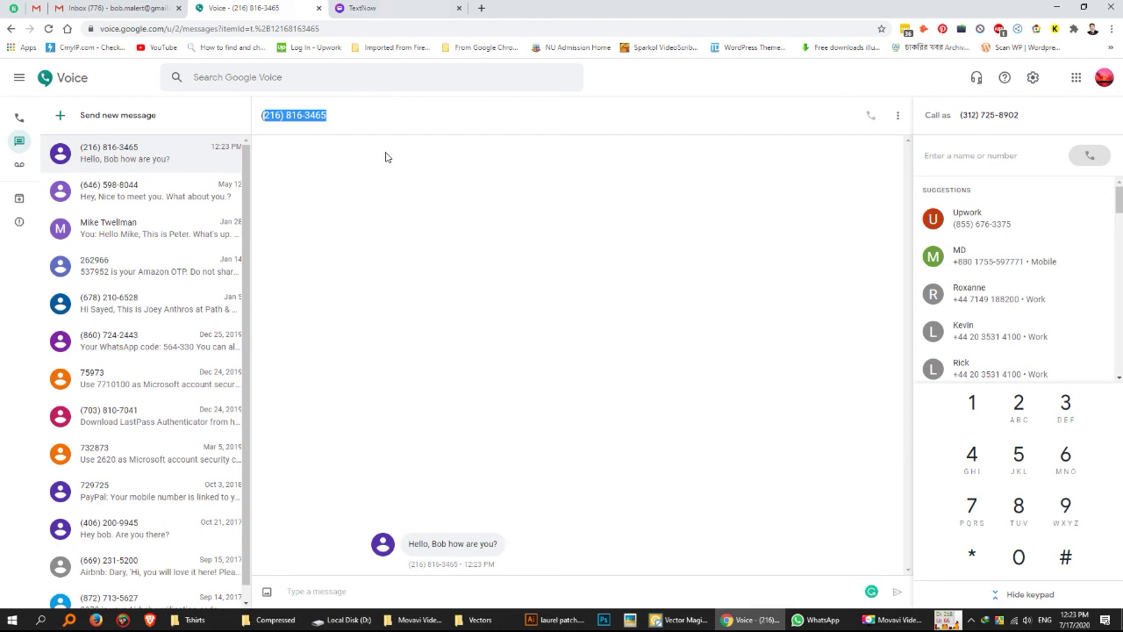
{"action": "key", "text": "ctrl+Tab"}
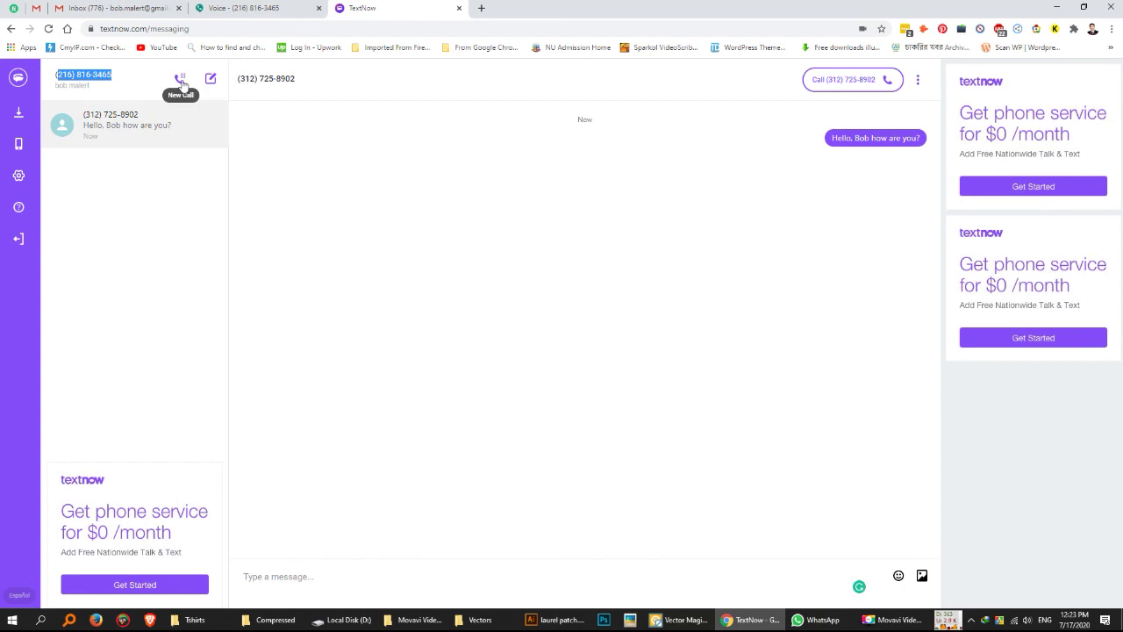
{"action": "double_click", "coordinate": [239, 78]}
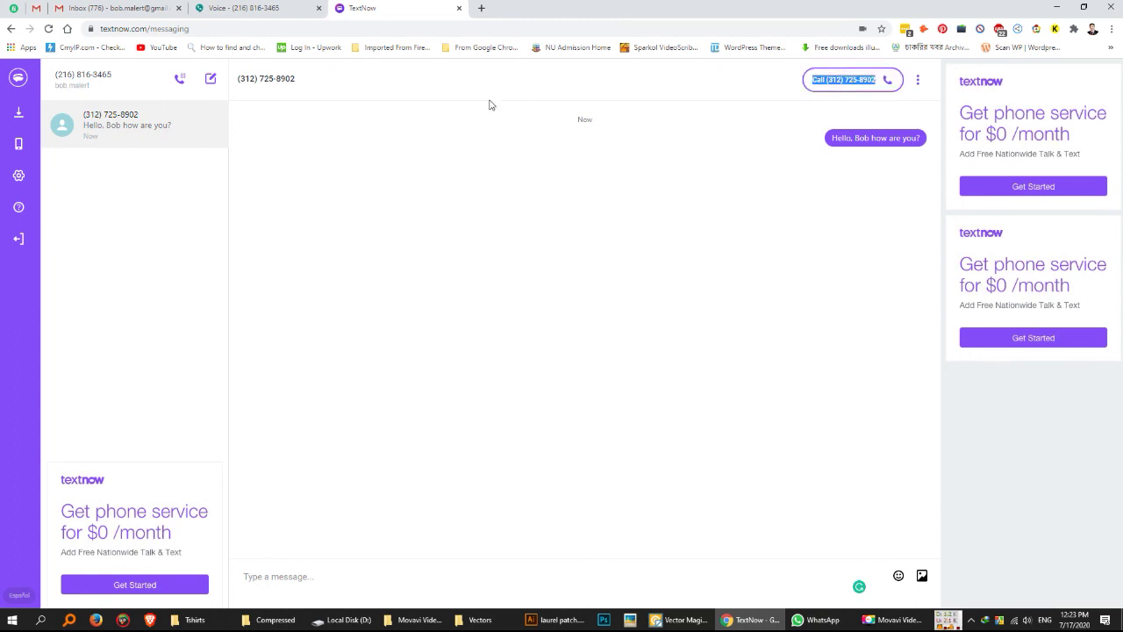
Call the Google Voice number from the TextNow conversation header.
{"action": "left_click", "coordinate": [888, 83]}
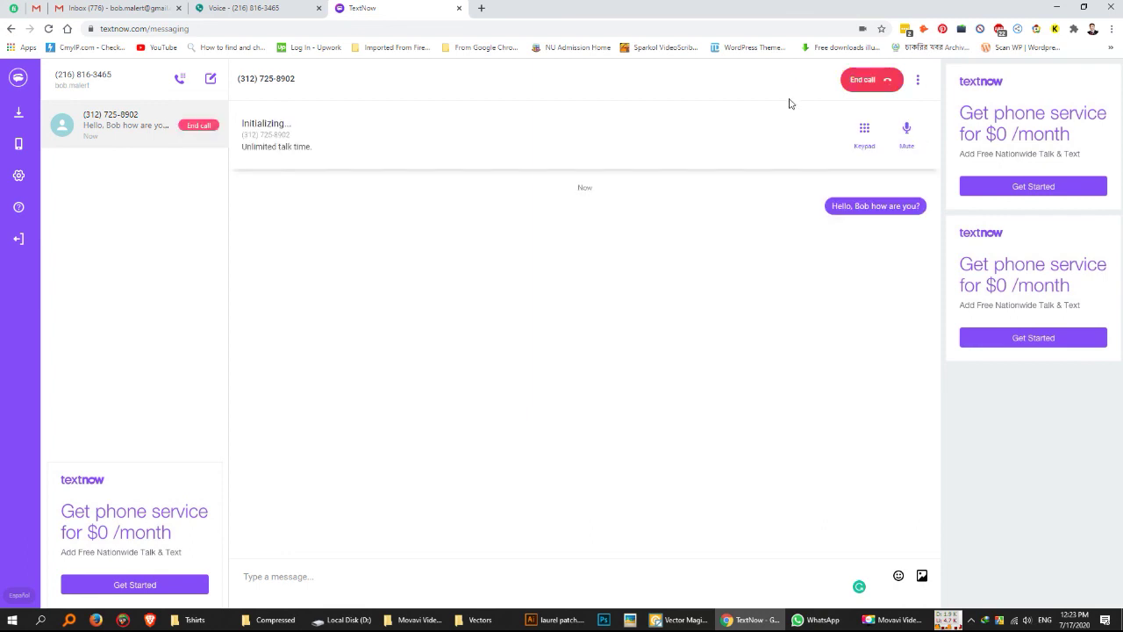